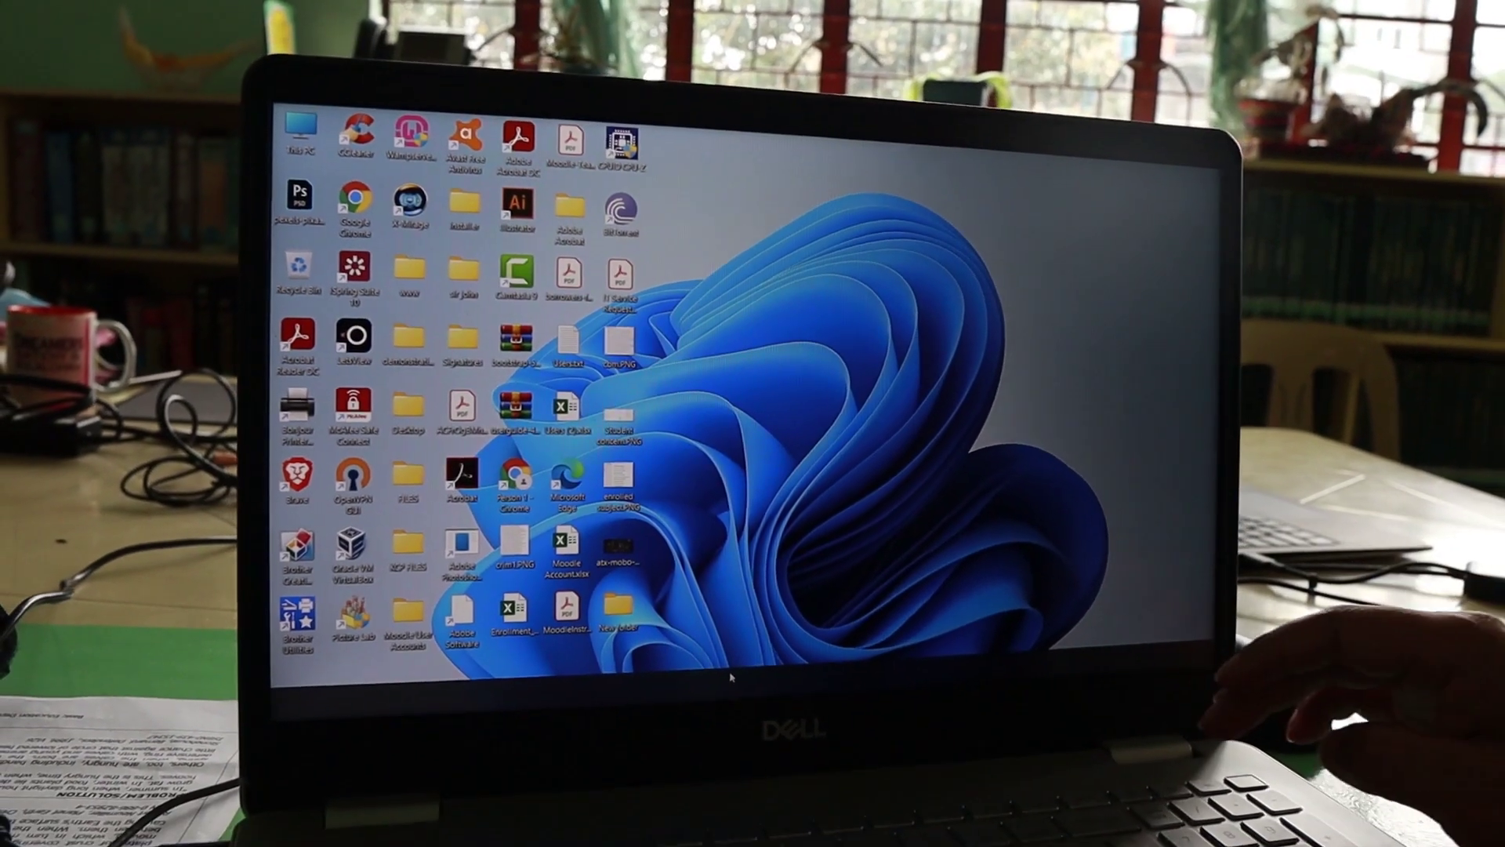
Open Task Manager from the Ctrl+Alt+Del security screen.
key("ctrl+alt+Delete")
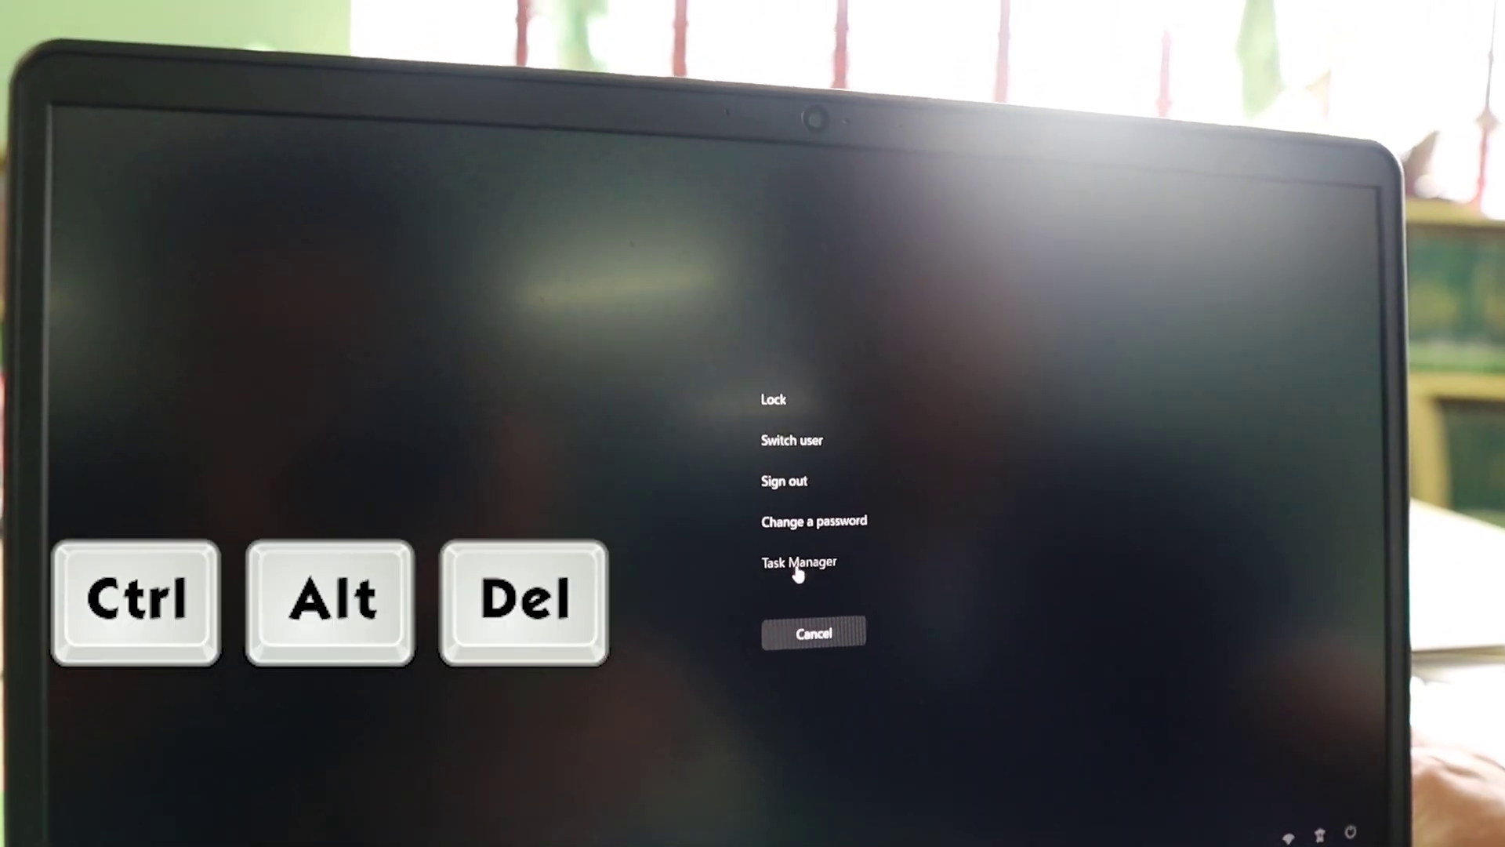
left_click(799, 564)
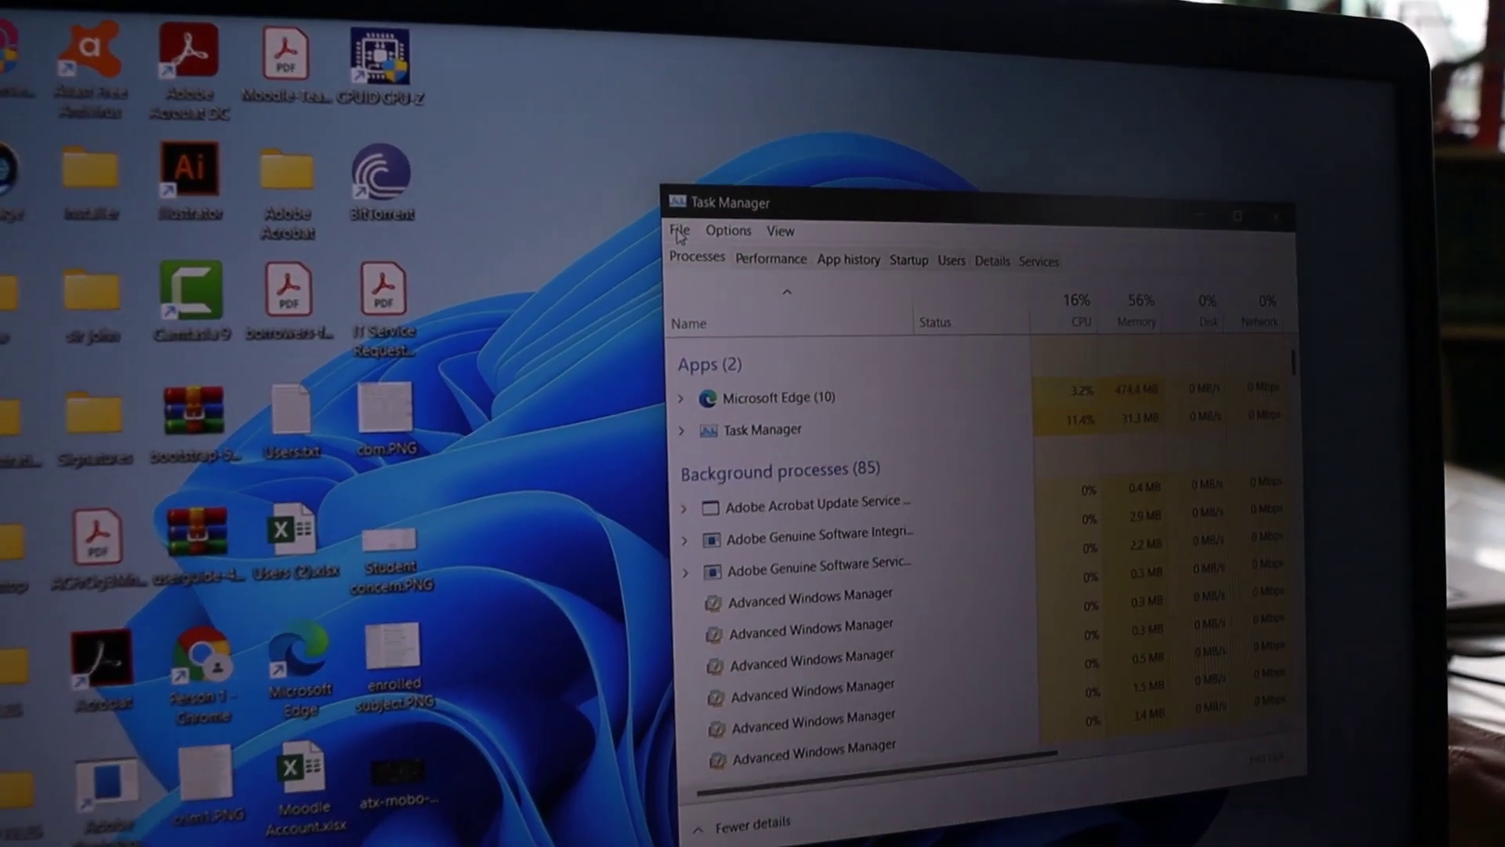
Run 'cmd' as a new task from Task Manager's File menu.
left_click(692, 242)
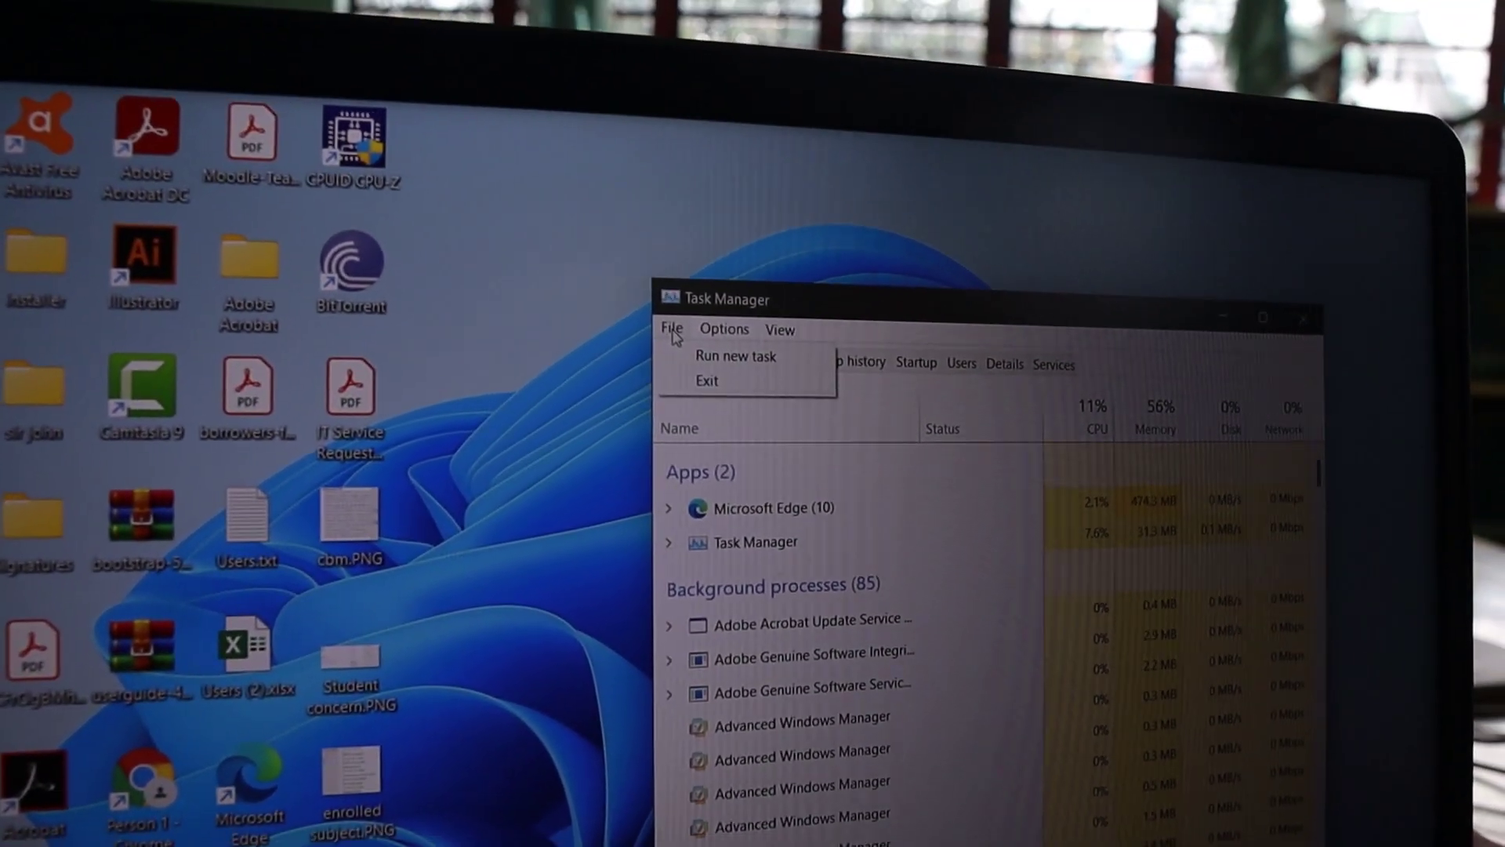
left_click(694, 355)
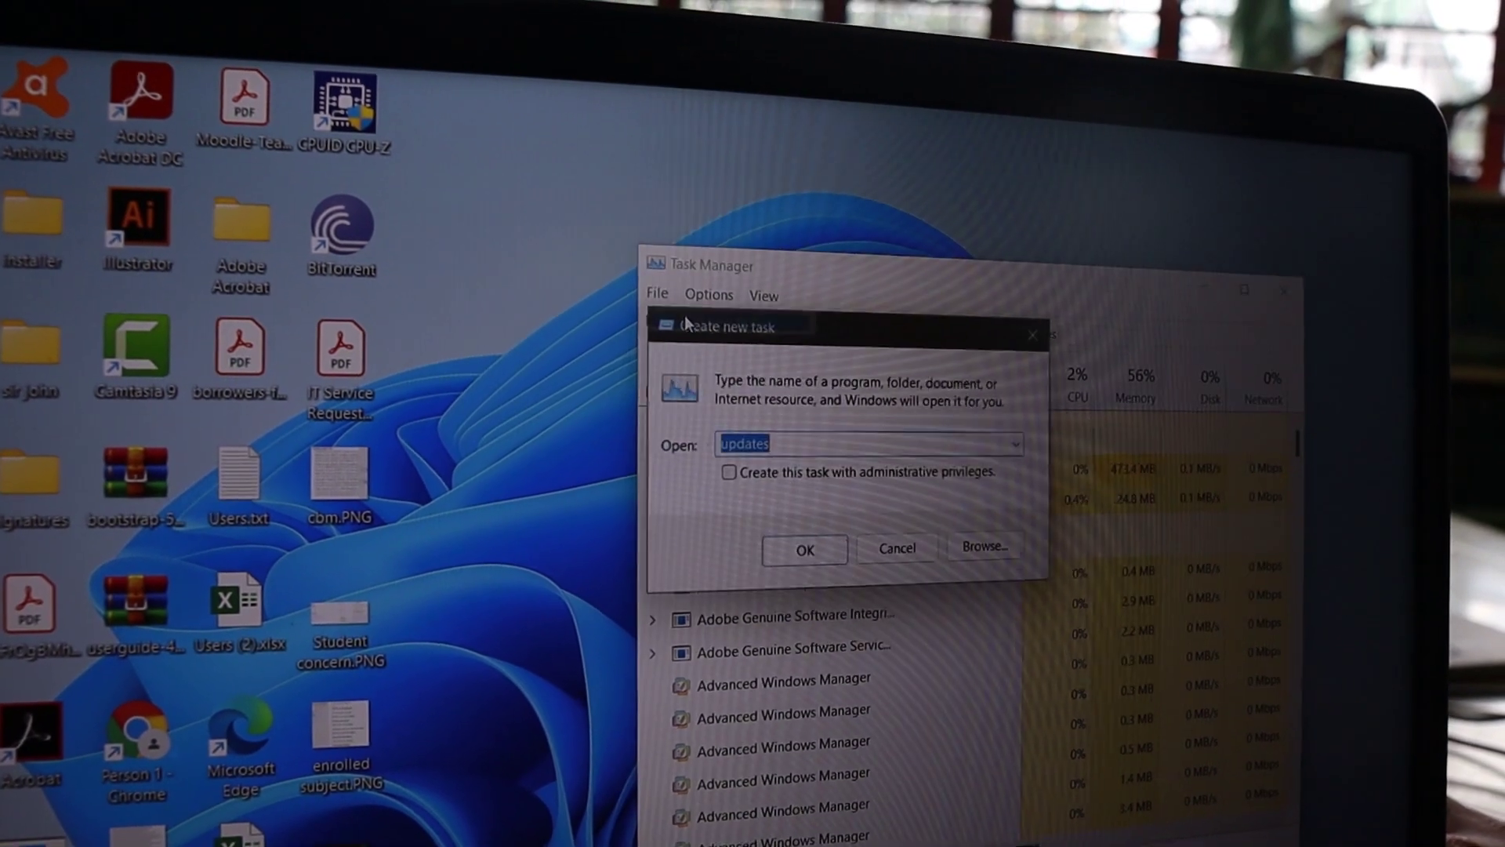
key("BackSpace")
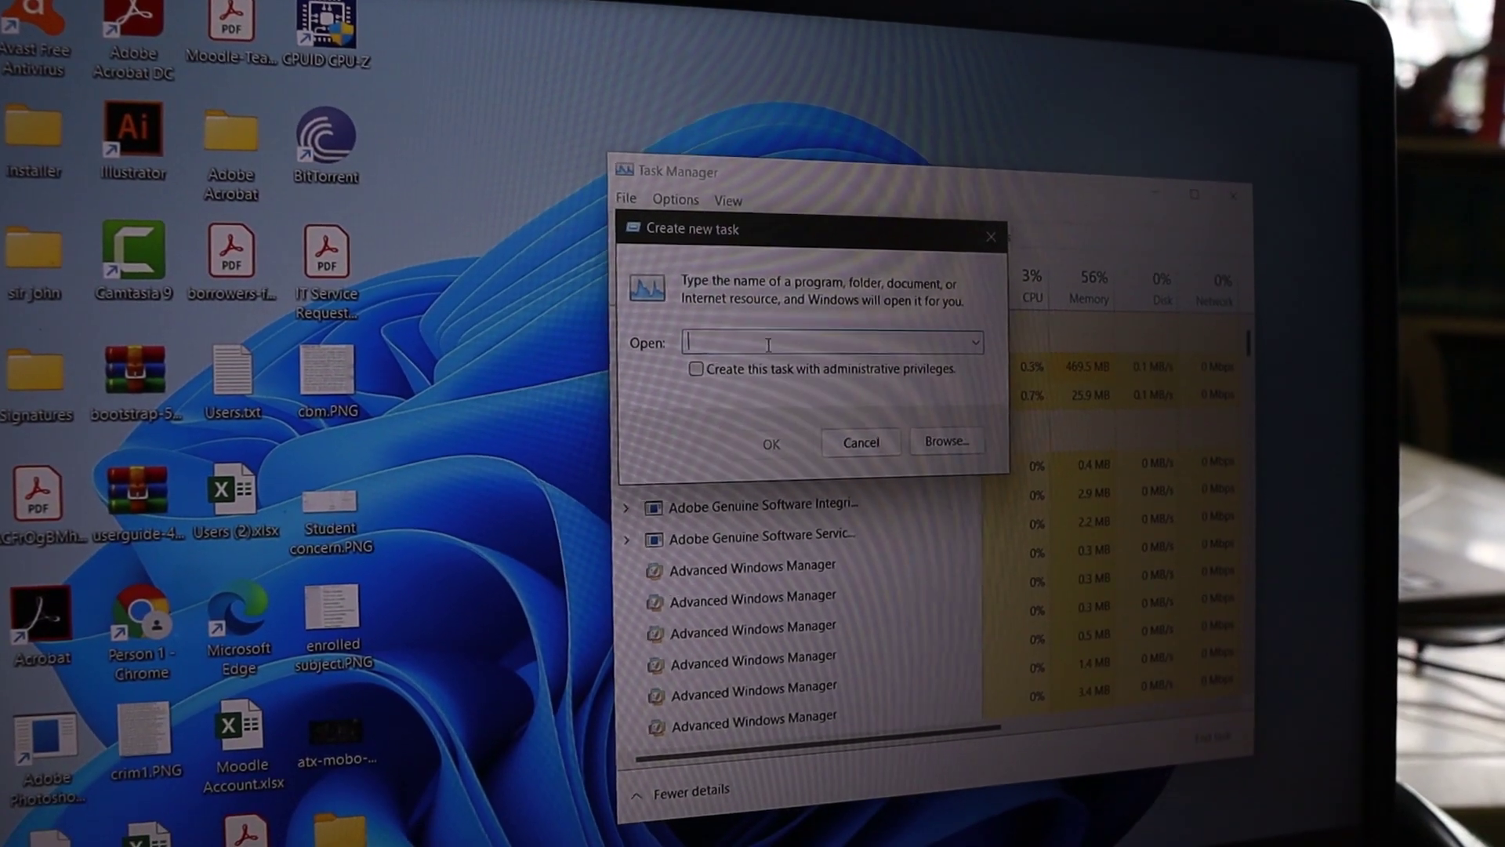
type("cmd")
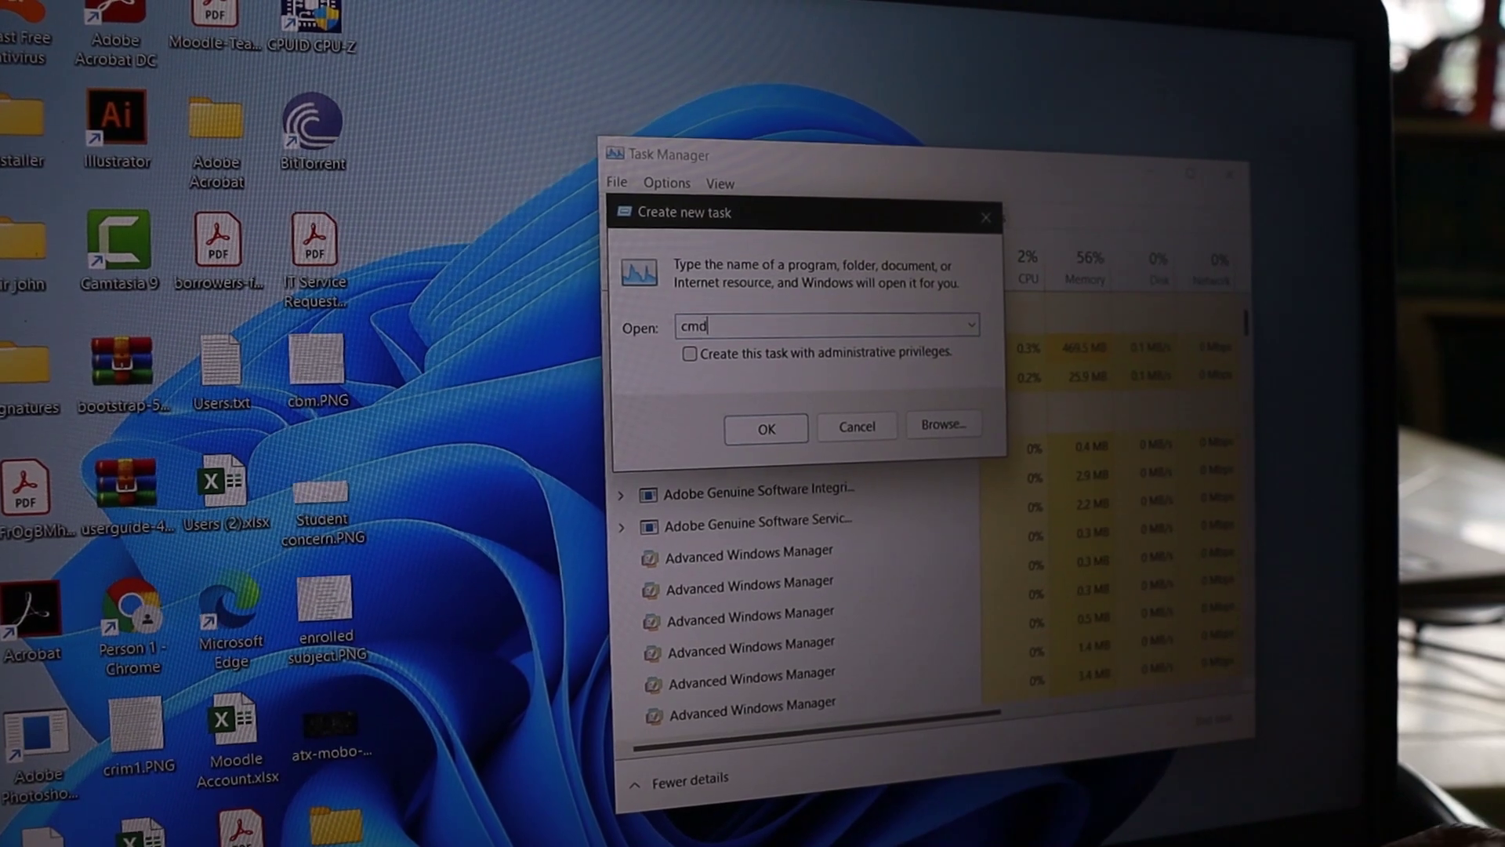
key("Return")
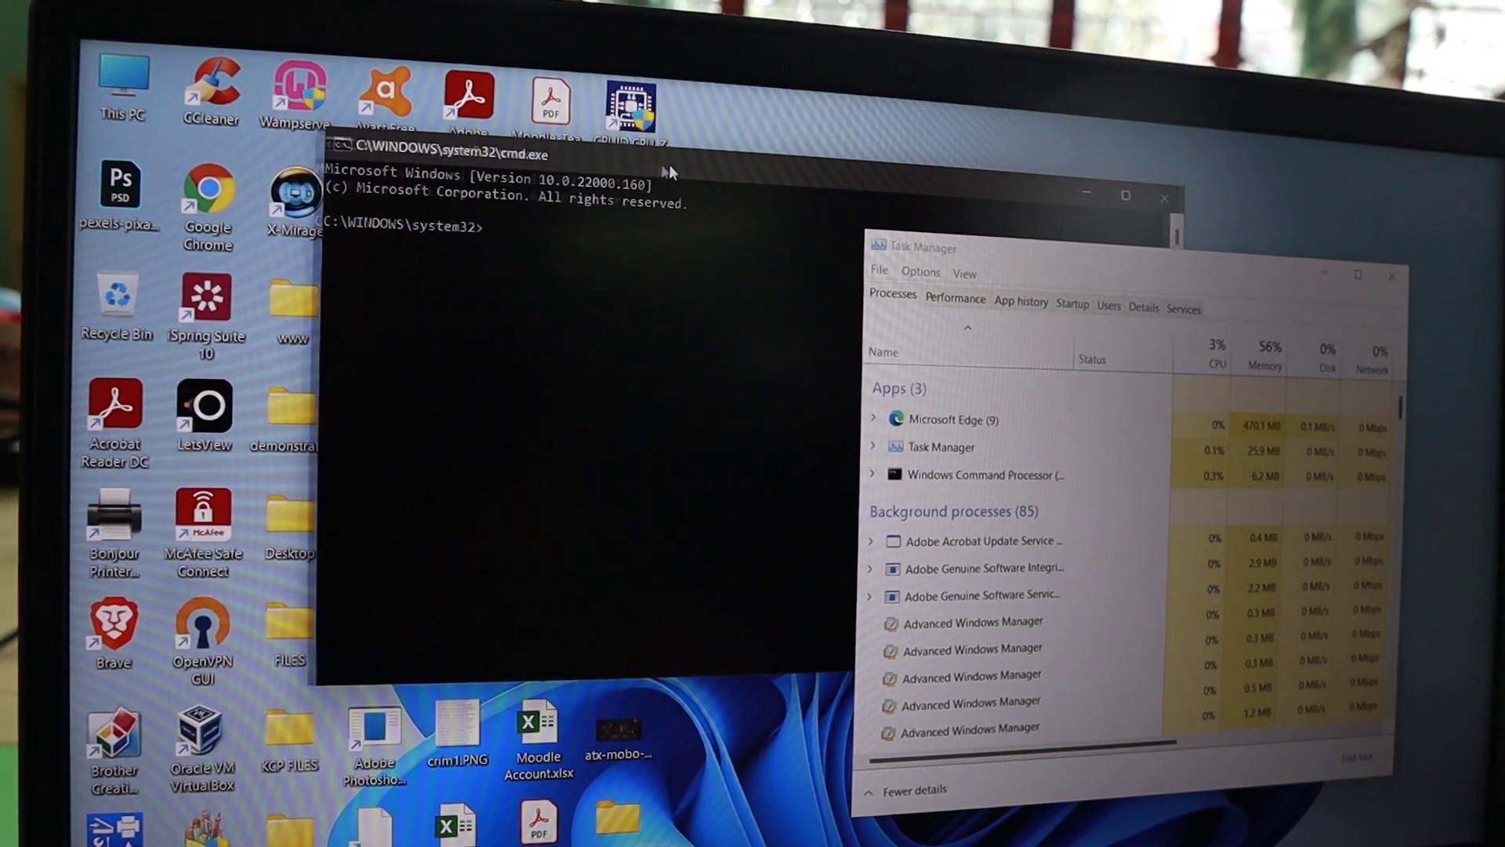
Move Command Prompt aside, launch Edge, and open the fix email in Gmail.
left_click_drag(668, 163, 1011, 182)
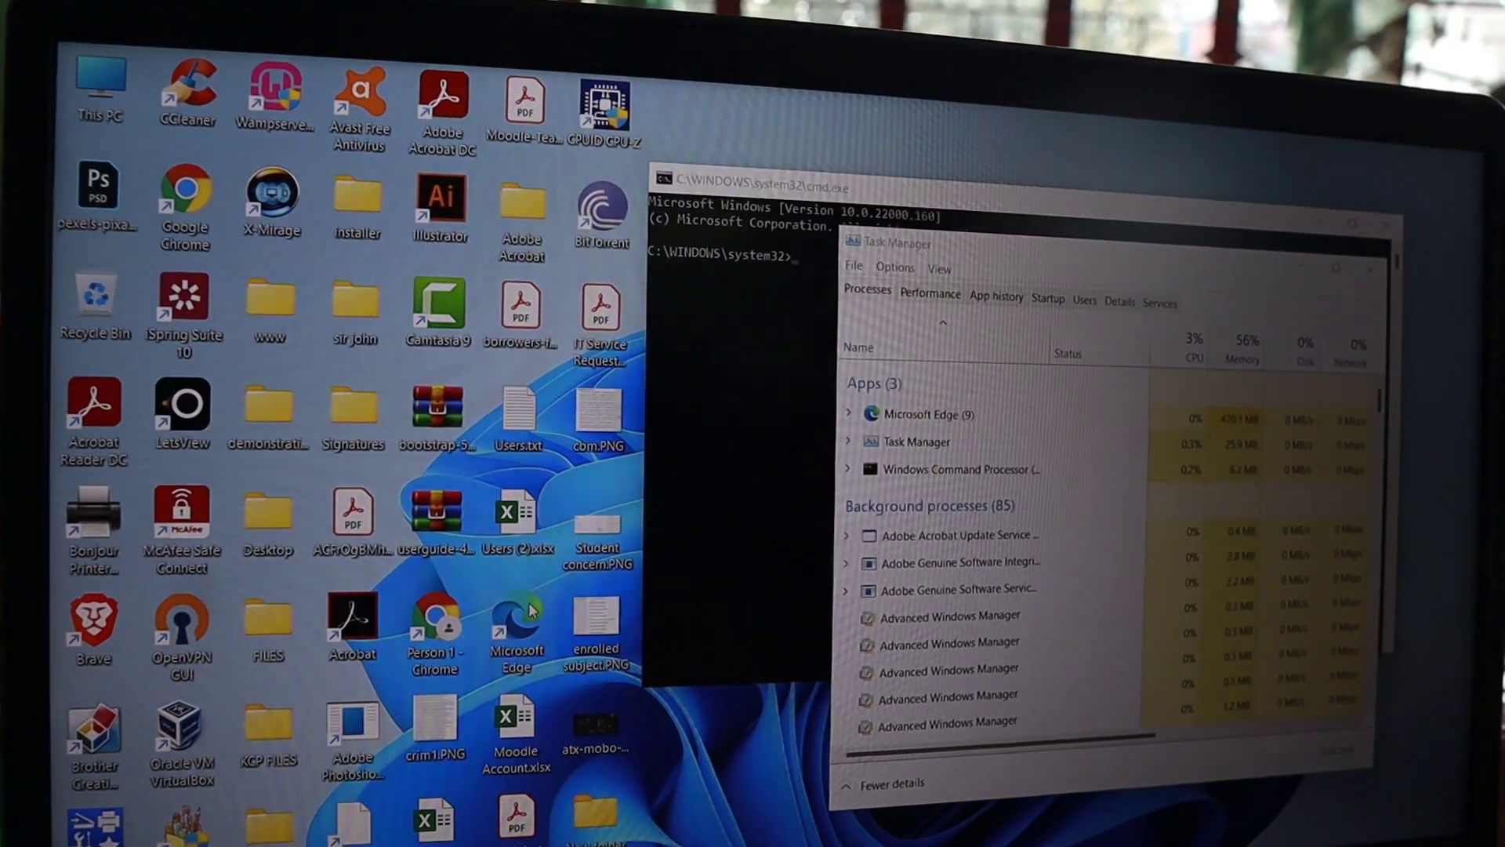
double_click(529, 610)
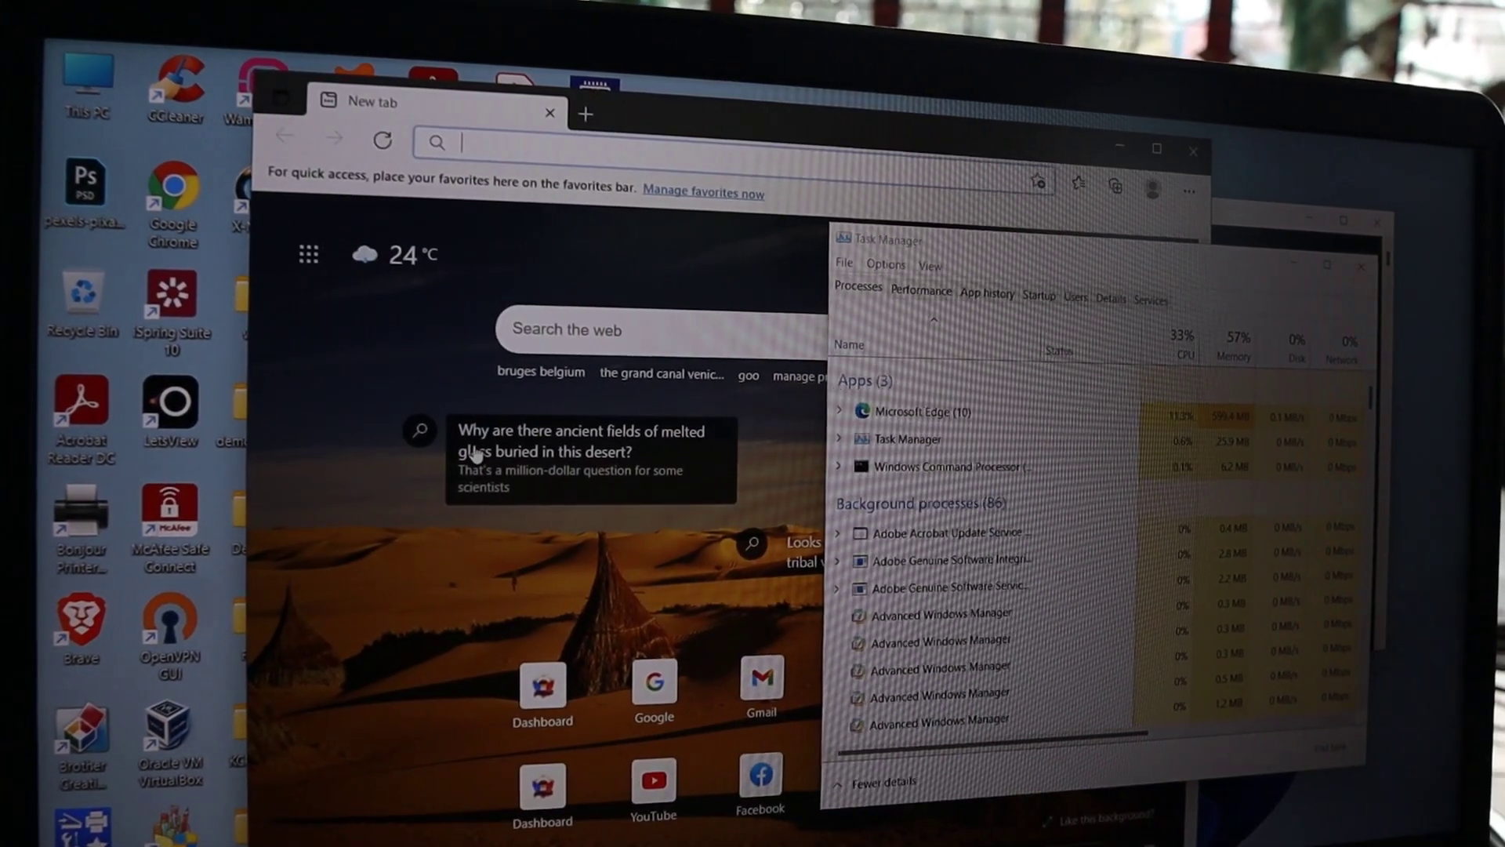
type("gmail.com")
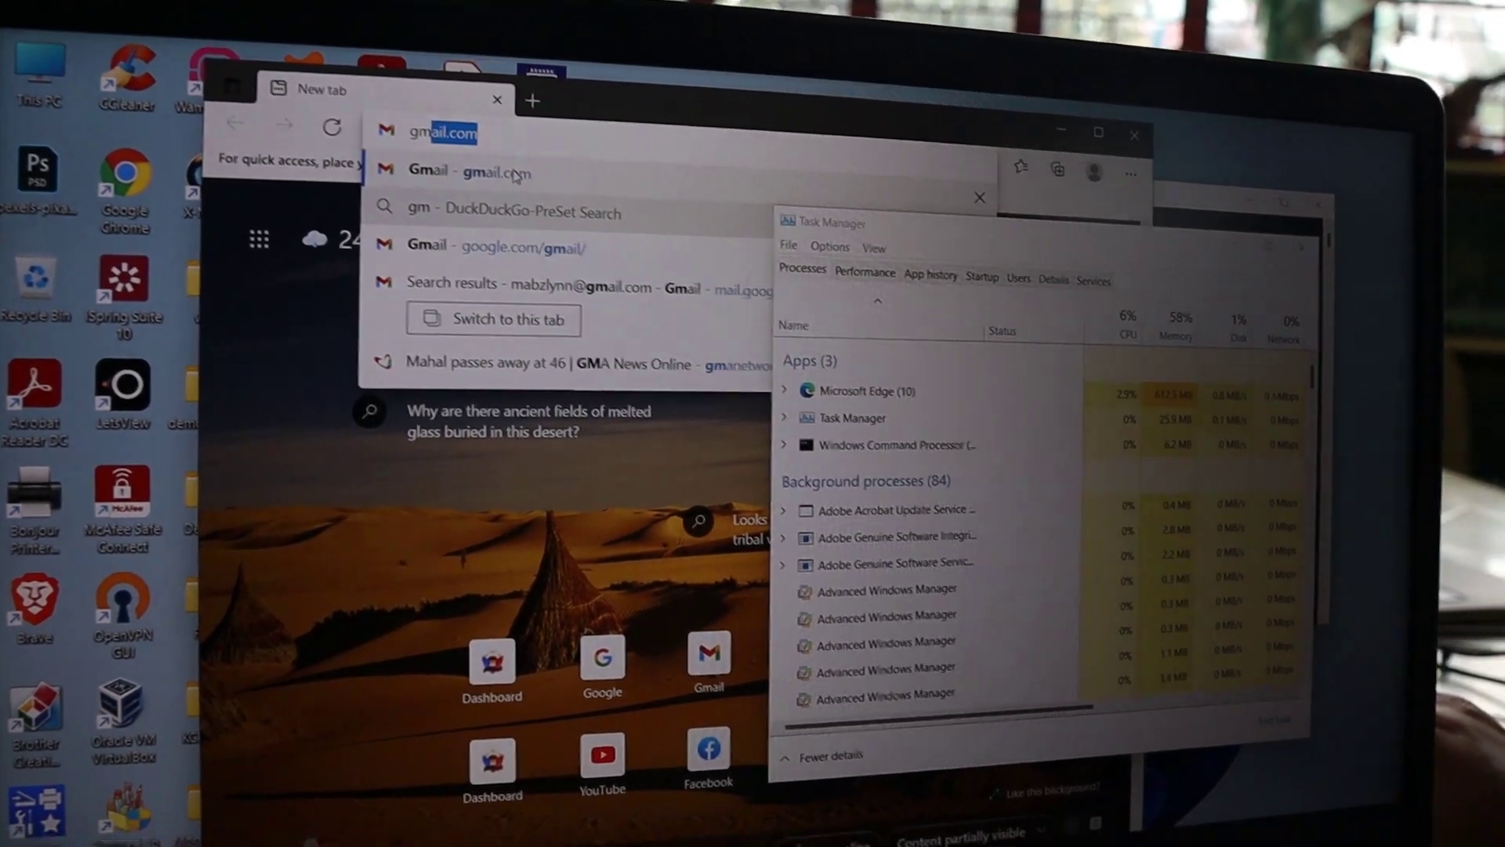
left_click(535, 264)
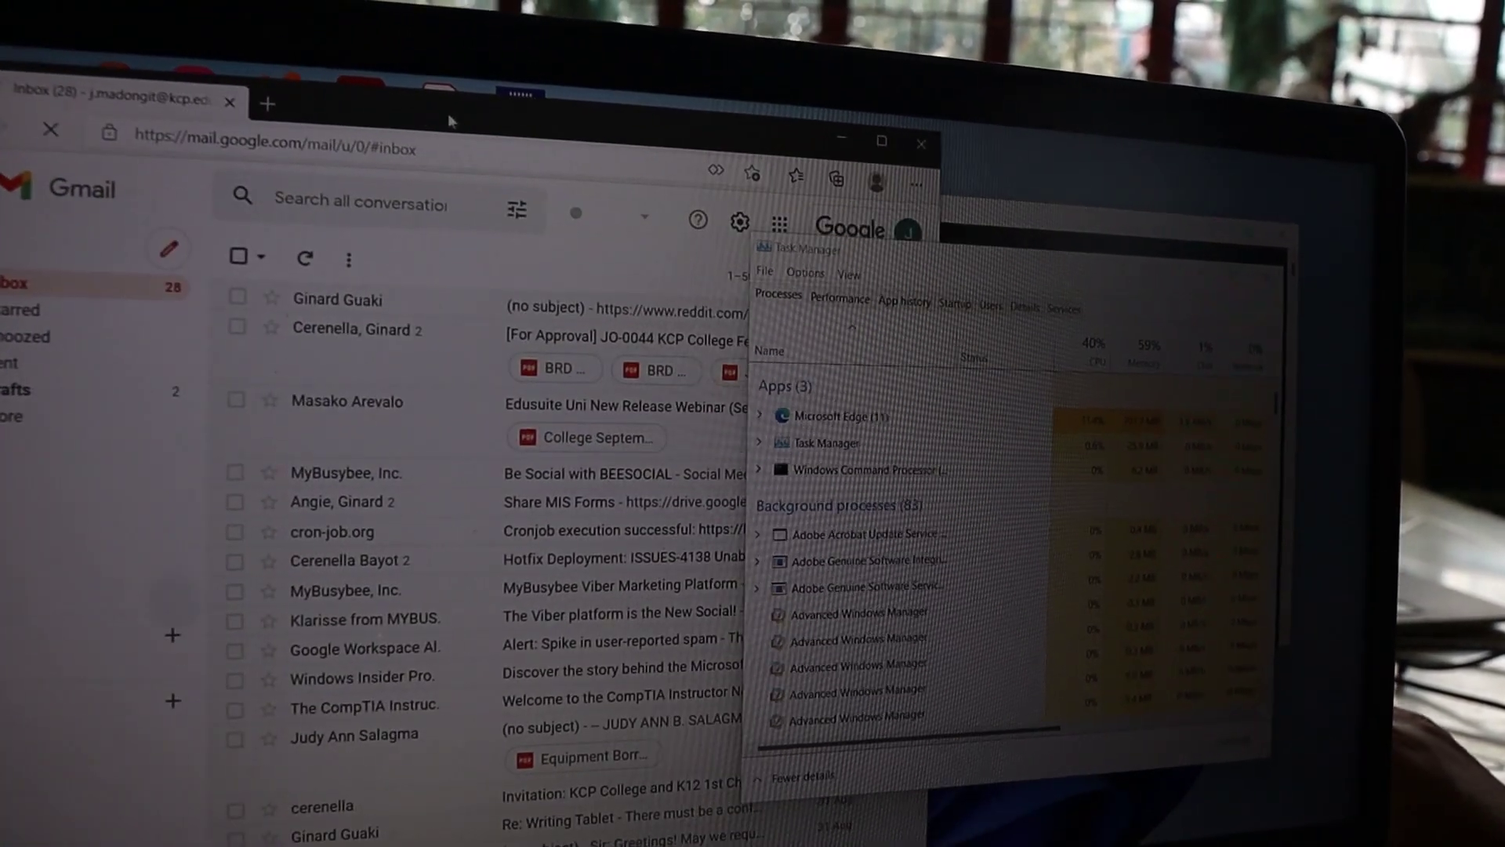
left_click(541, 305)
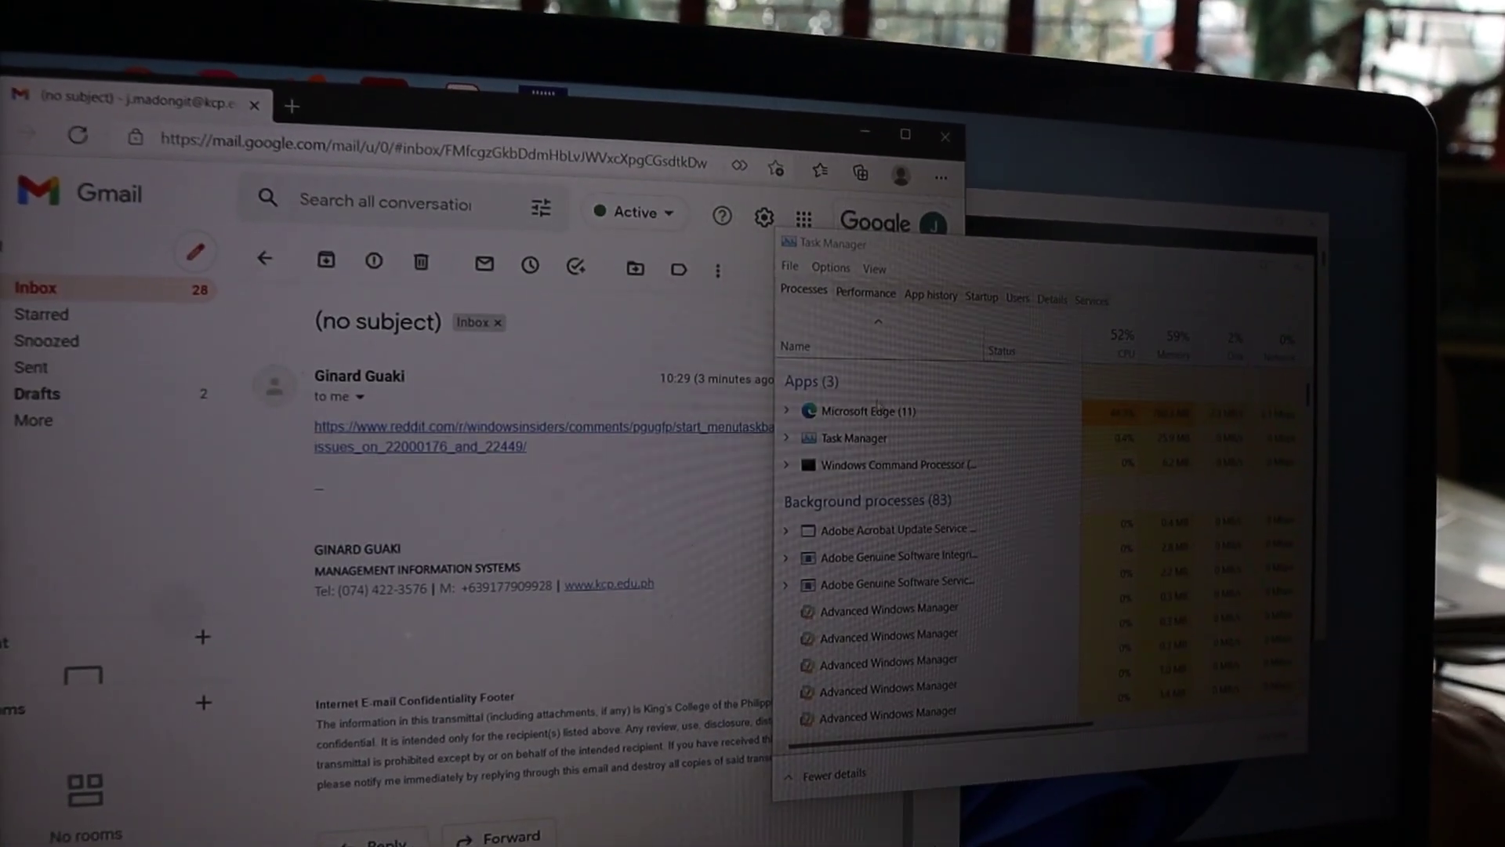
Copy the Reddit post's reg delete command, then return to Command Prompt.
left_click(541, 416)
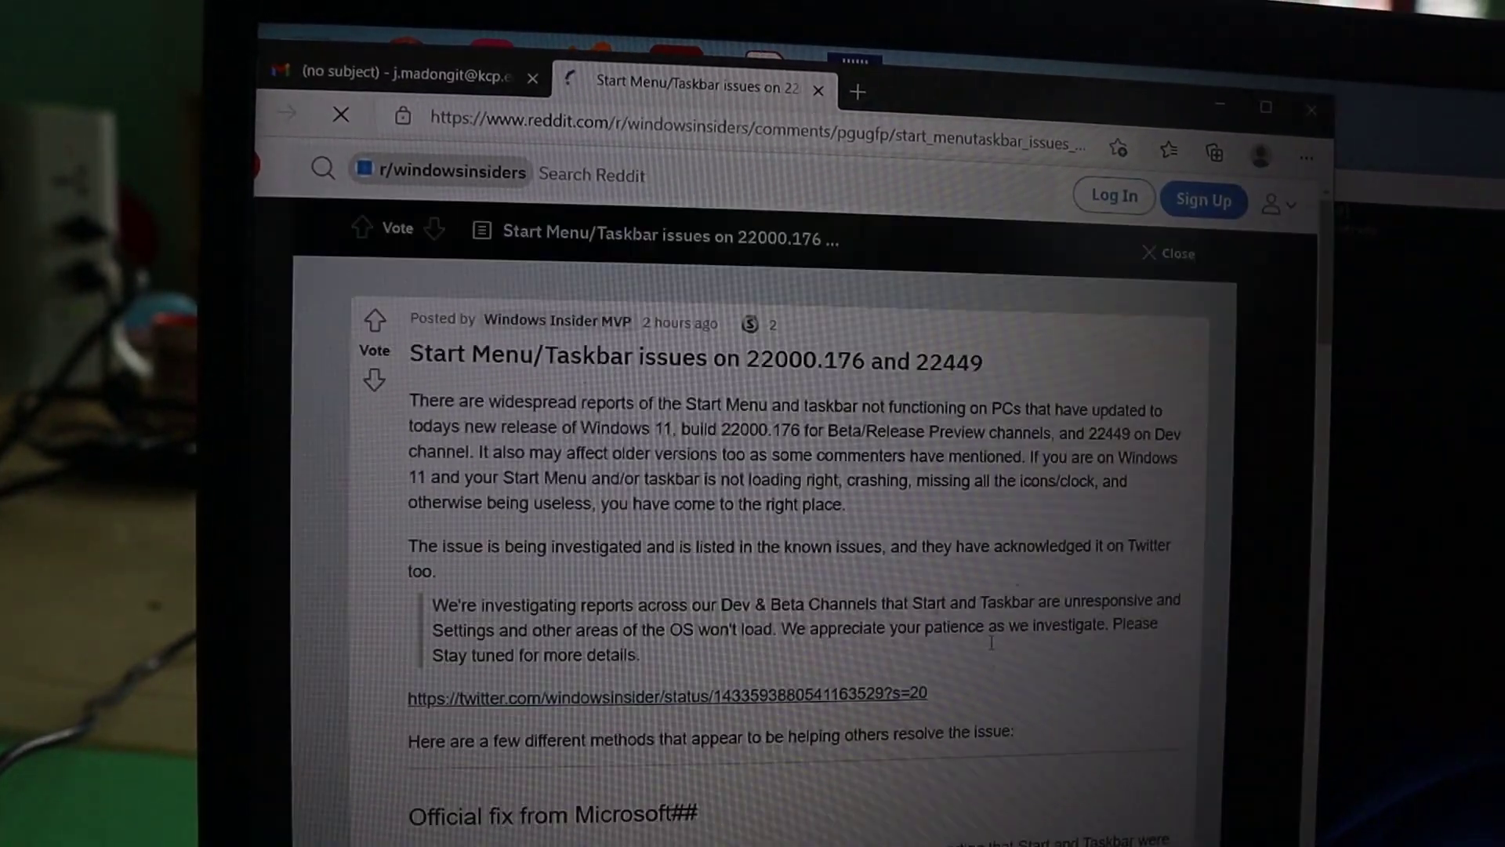
scroll(927, 745, "down", 3)
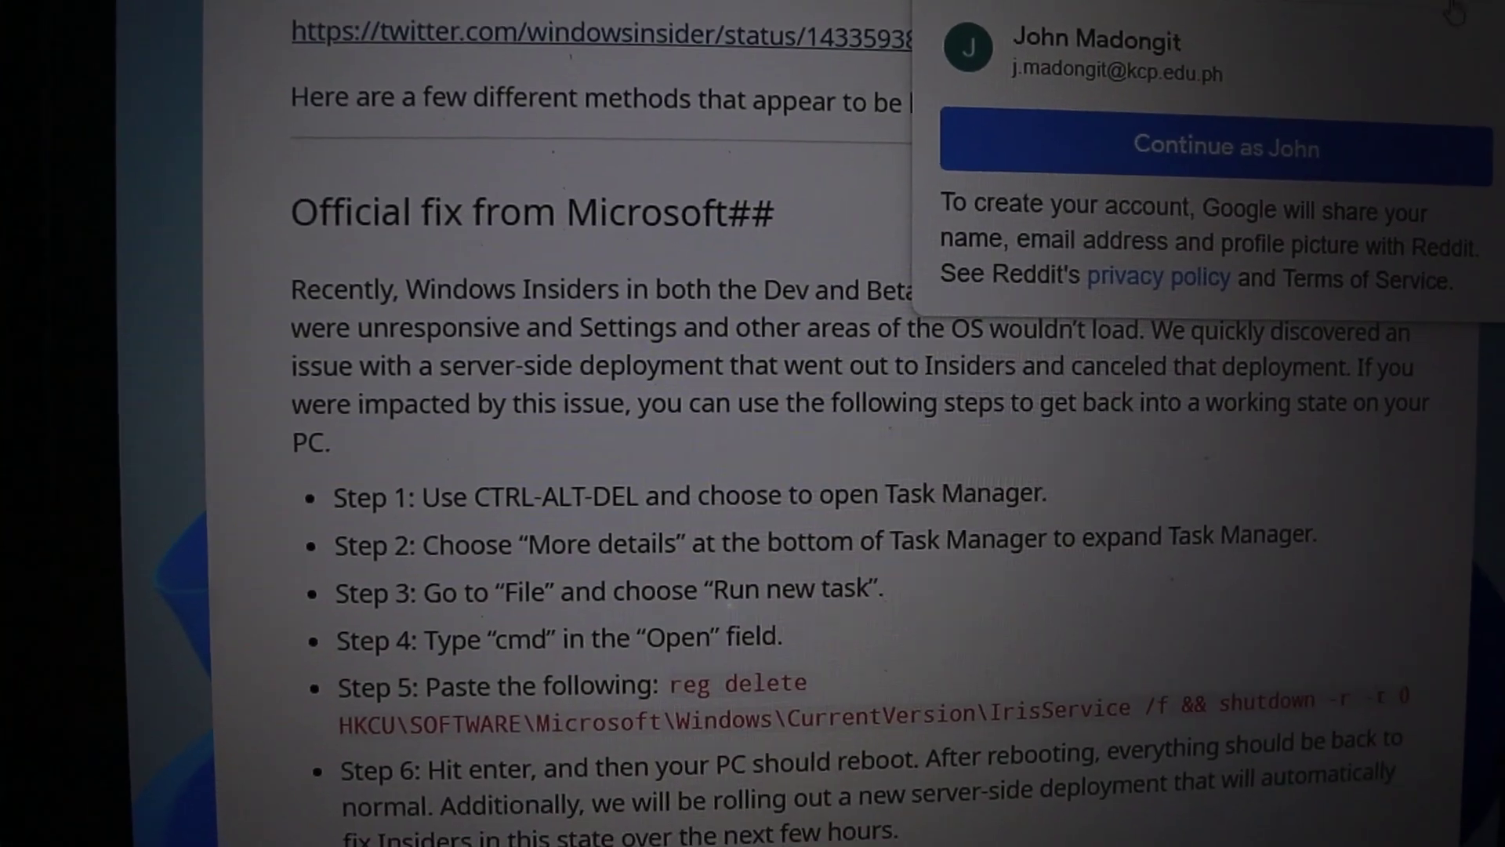
left_click(1454, 14)
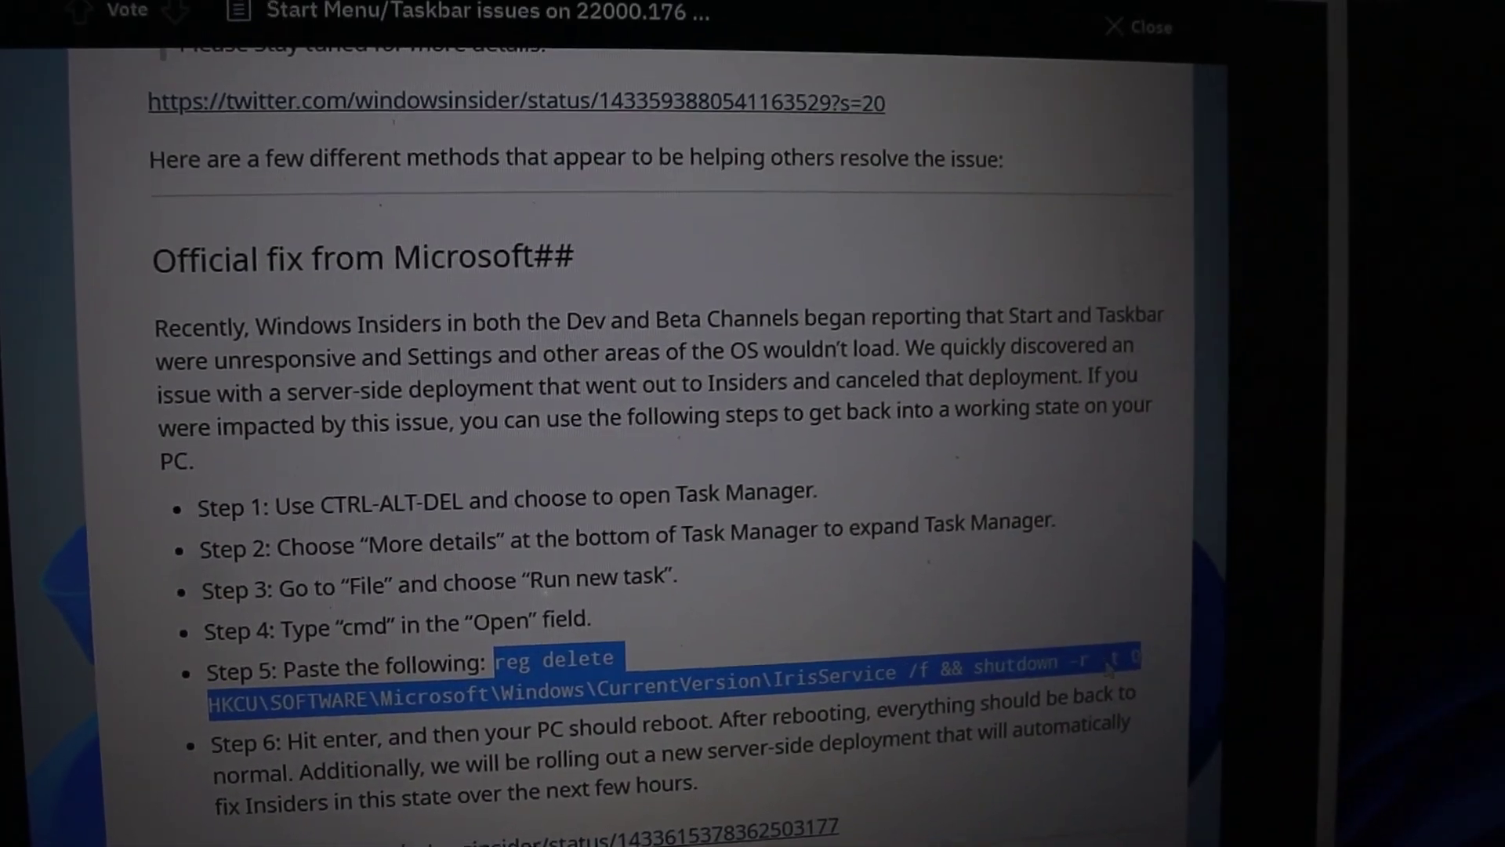
right_click(1270, 647)
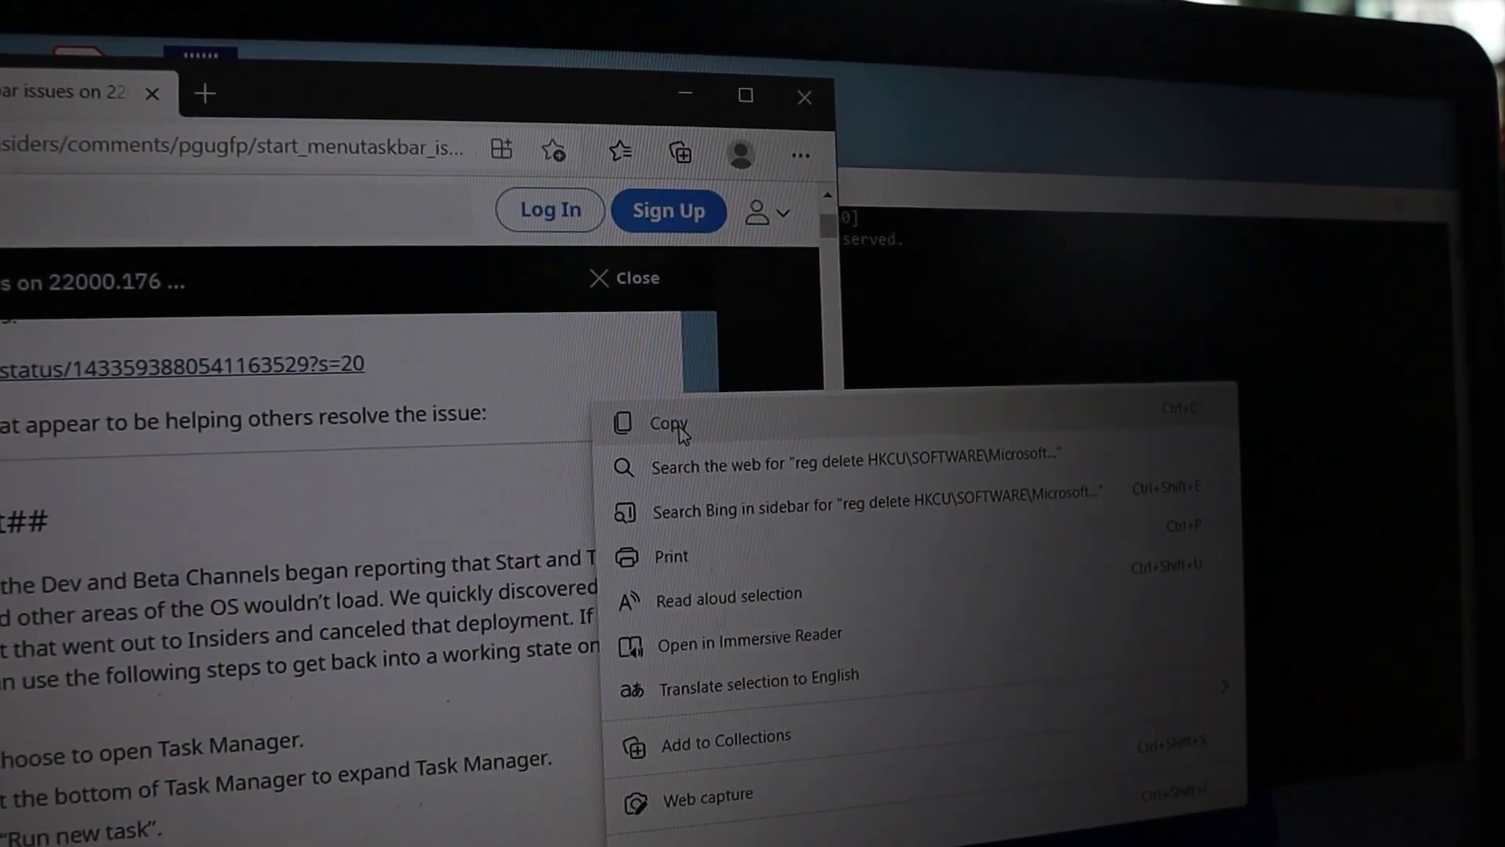
left_click(1151, 192)
left_click(1064, 158)
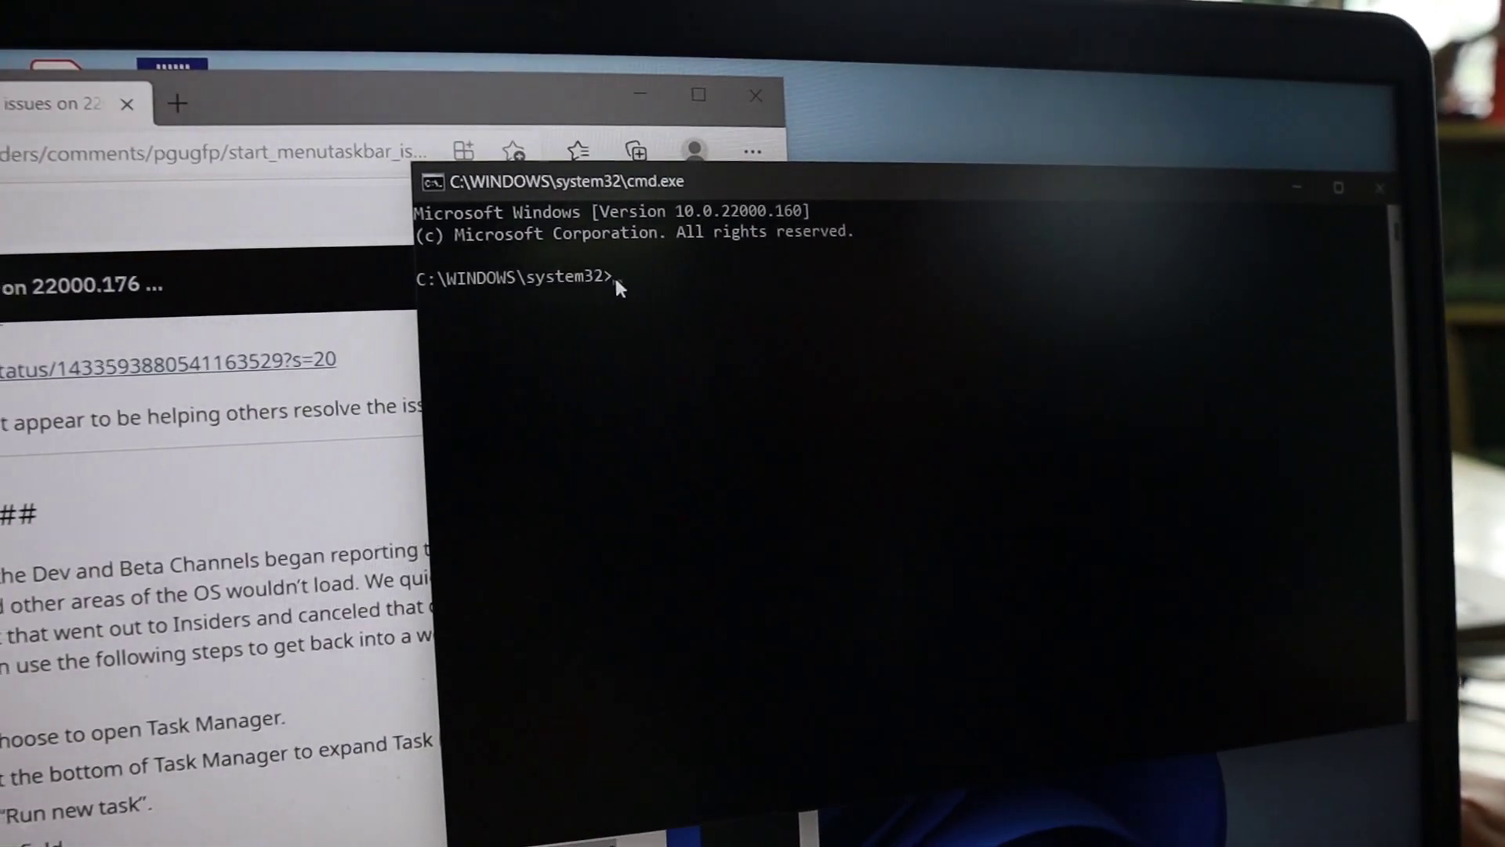
Paste the reg delete IrisService command into Command Prompt.
right_click(644, 268)
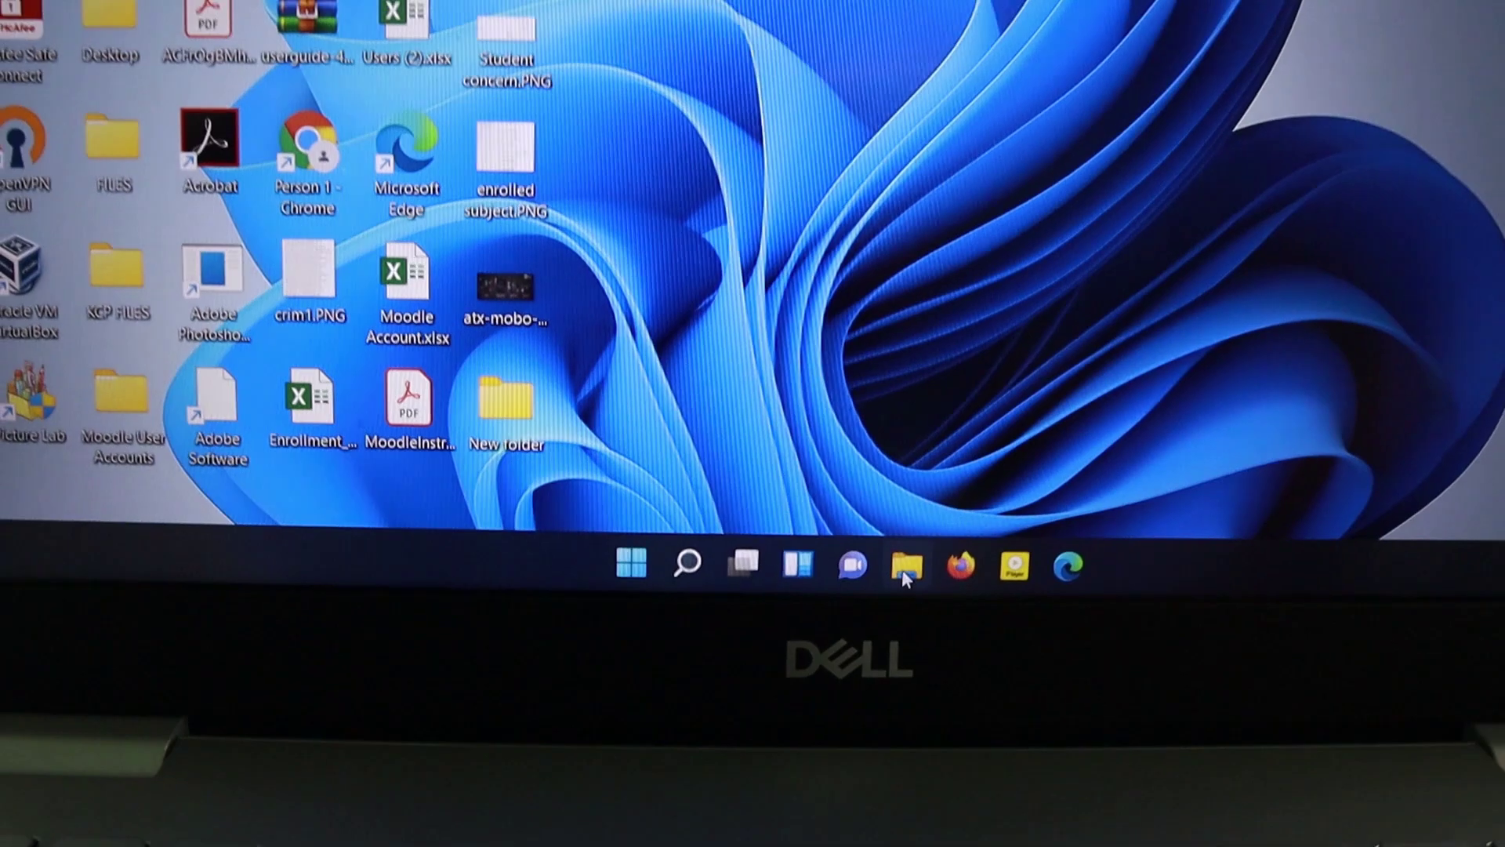
left_click(896, 504)
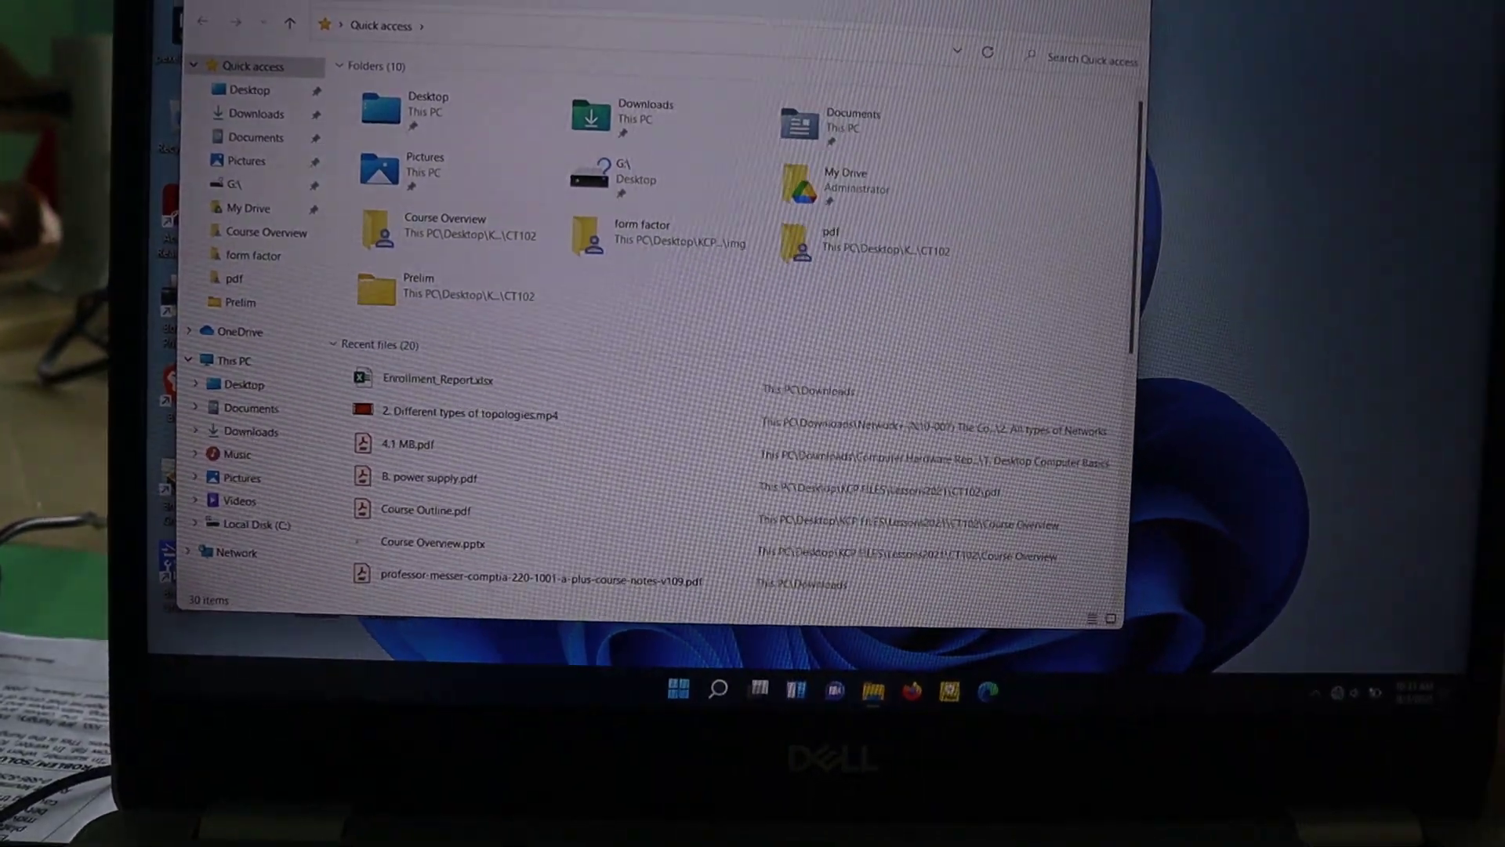
key("alt+F4")
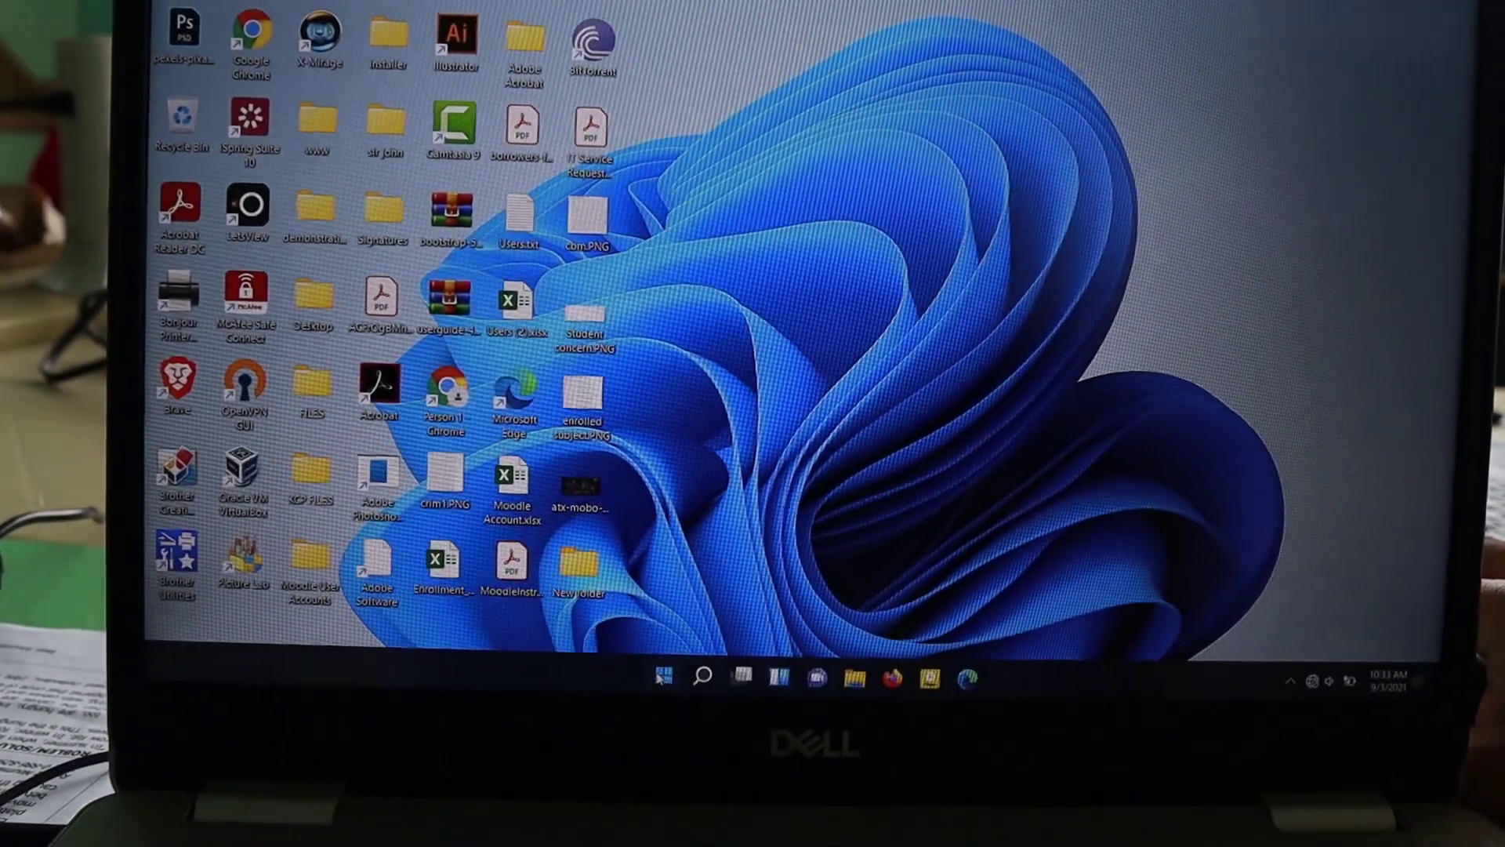
key("super")
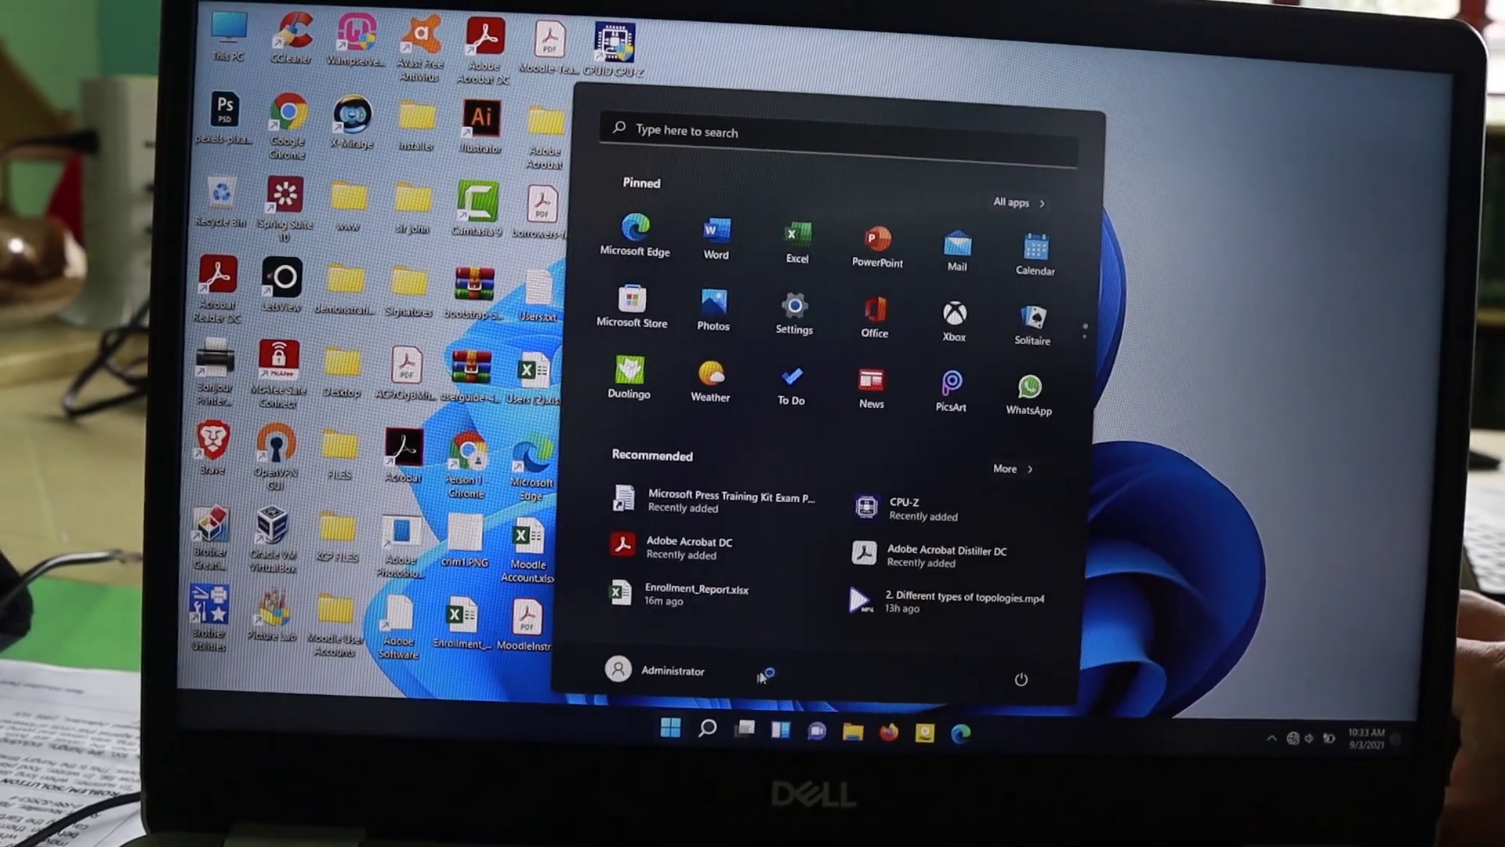
key("super")
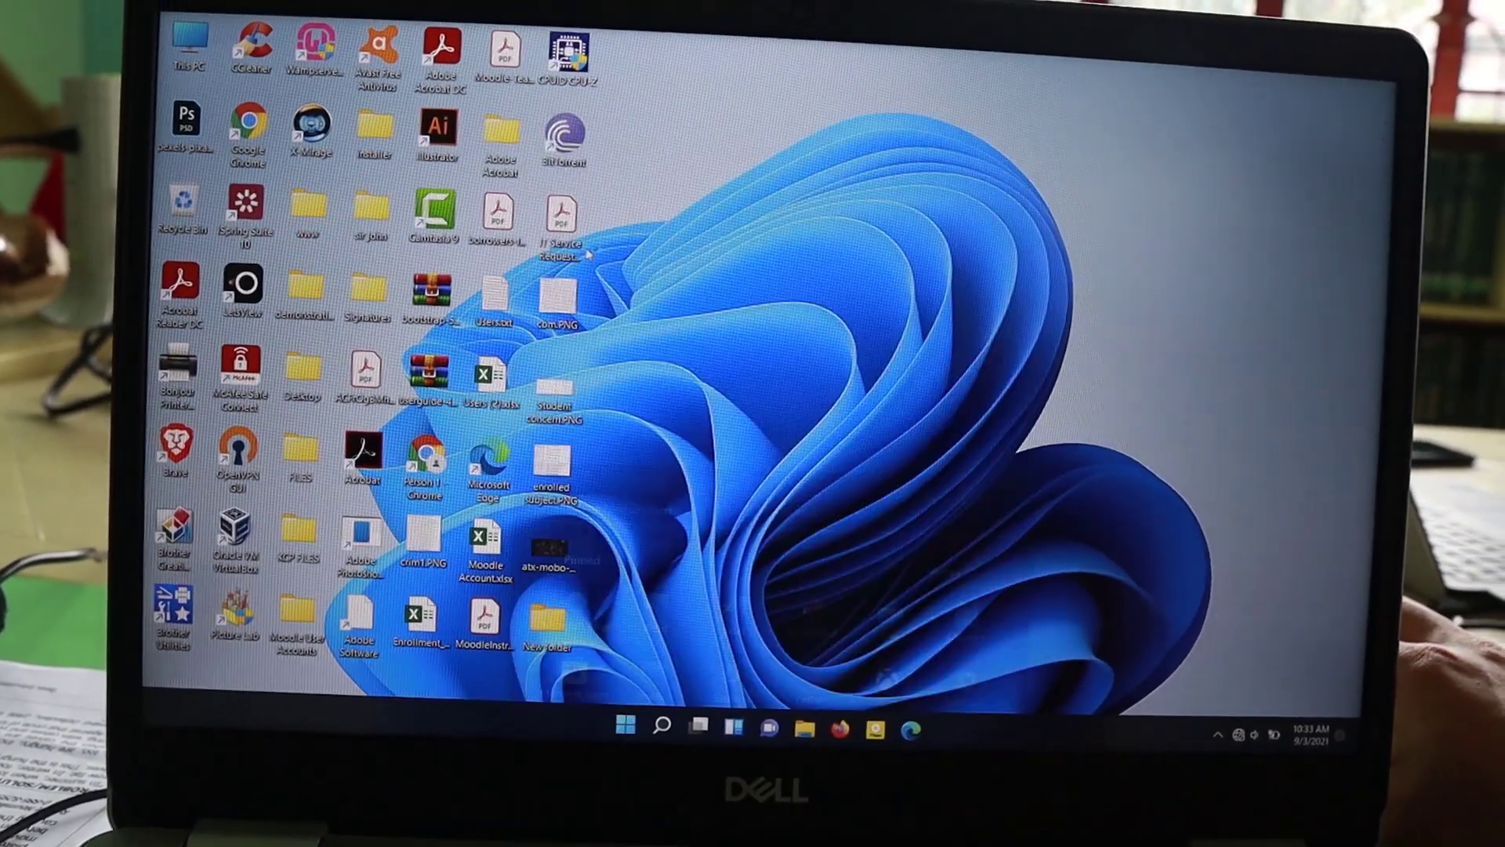